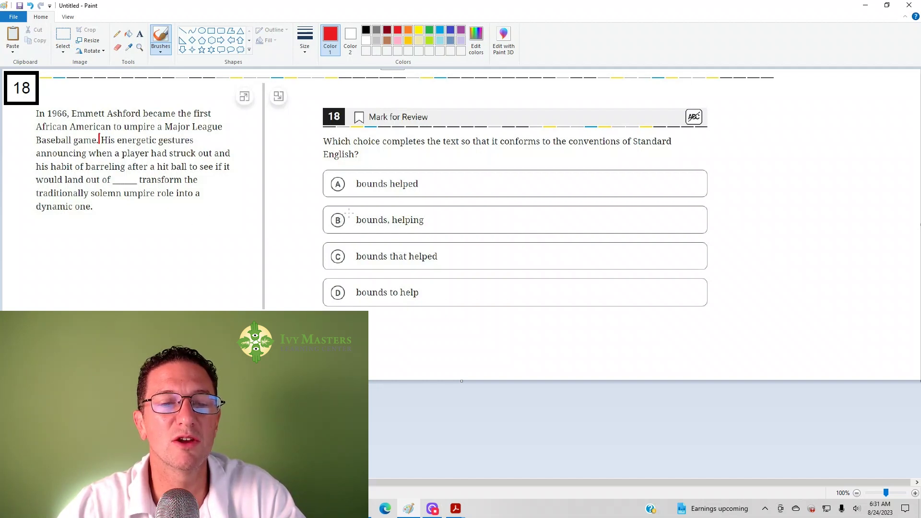
# Step: Cross out answer choice B with a red brush stroke
pyautogui.moveTo(351, 211)
pyautogui.mouseDown()
pyautogui.moveTo(329, 228)
pyautogui.moveTo(332, 213)
pyautogui.mouseUp()
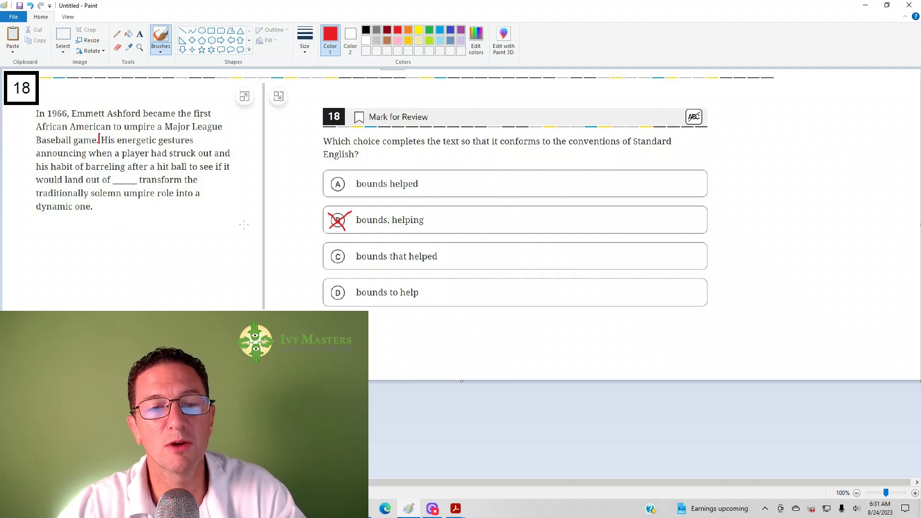
# Step: Strike through answer choices C and D with red brush strokes
pyautogui.moveTo(345, 250)
pyautogui.mouseDown()
pyautogui.moveTo(333, 267)
pyautogui.moveTo(332, 250)
pyautogui.mouseUp()
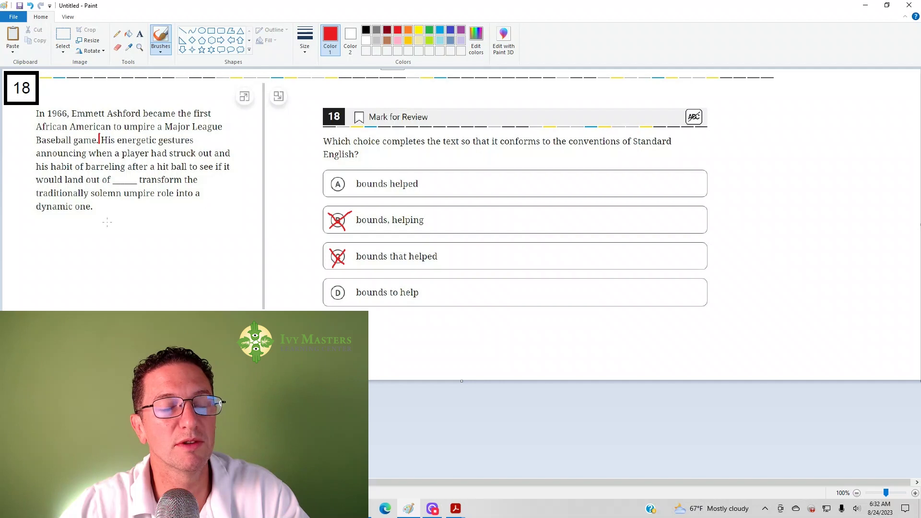
pyautogui.moveTo(347, 280)
pyautogui.mouseDown()
pyautogui.moveTo(328, 304)
pyautogui.moveTo(345, 302)
pyautogui.mouseUp()
# Step: Circle answer choice A in red as the correct answer
pyautogui.moveTo(327, 188)
pyautogui.mouseDown()
pyautogui.moveTo(328, 198)
pyautogui.moveTo(344, 201)
pyautogui.moveTo(350, 180)
pyautogui.moveTo(329, 196)
pyautogui.mouseUp()
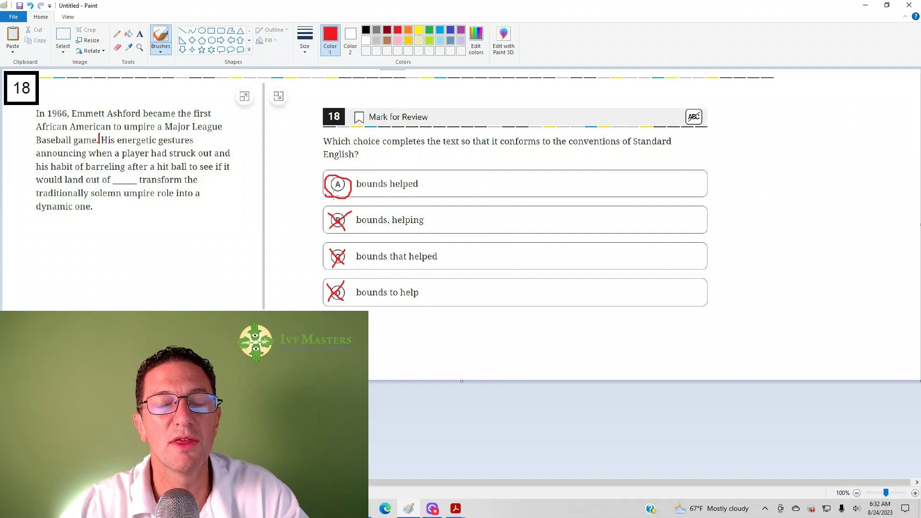